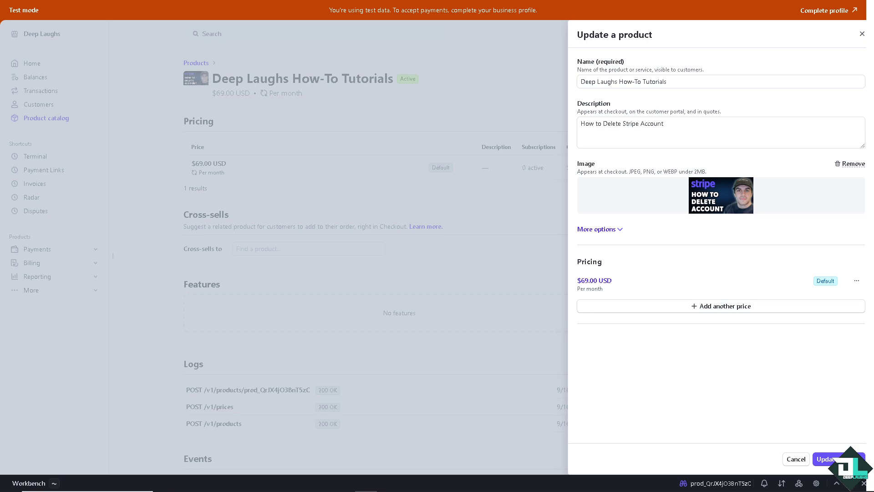
- Leave the product editor and go to the account Settings overview from the gear menu
click(863, 35)
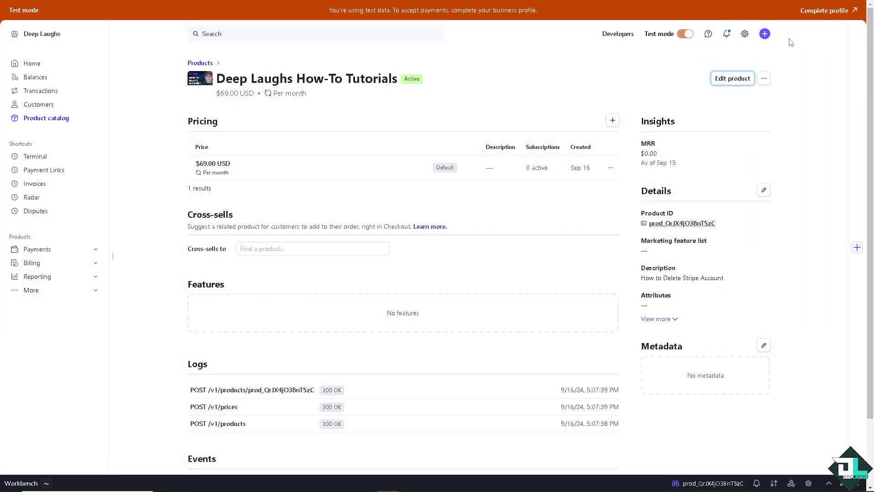
click(745, 34)
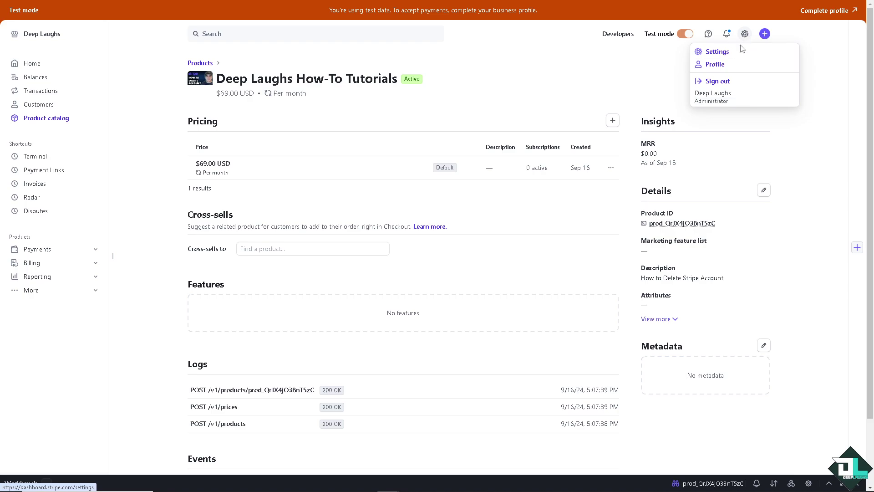
click(717, 52)
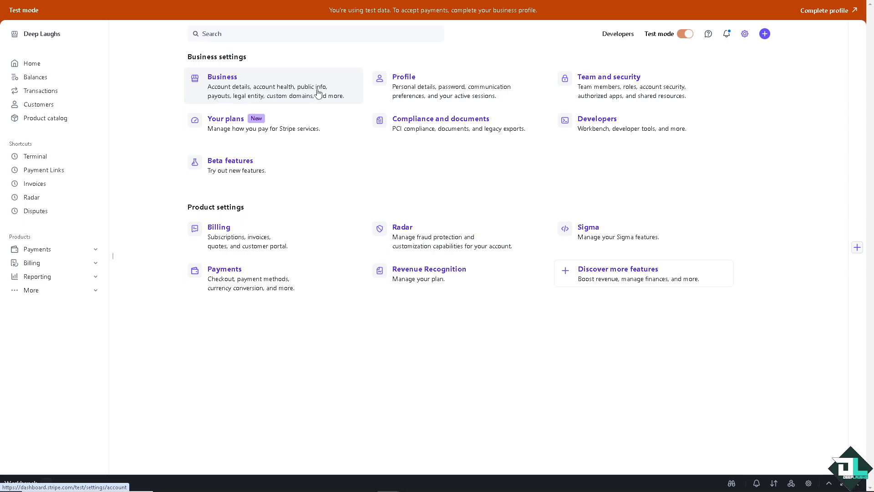
- Open the Business account details for Deep Laughs, reaching the Close your account section
click(242, 88)
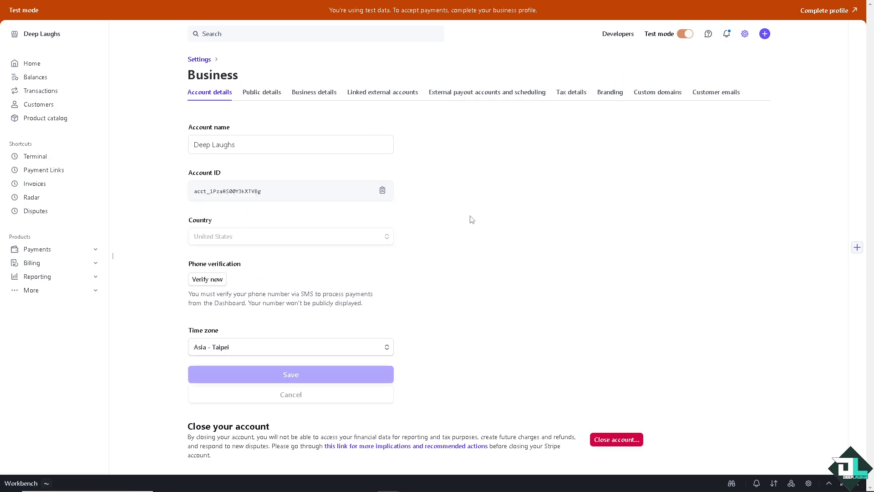
scroll(500, 223, down, 1)
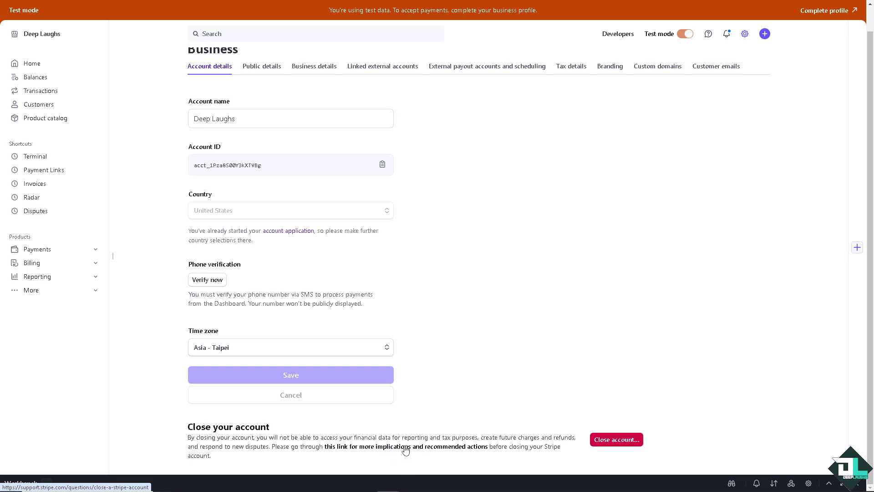
click(405, 449)
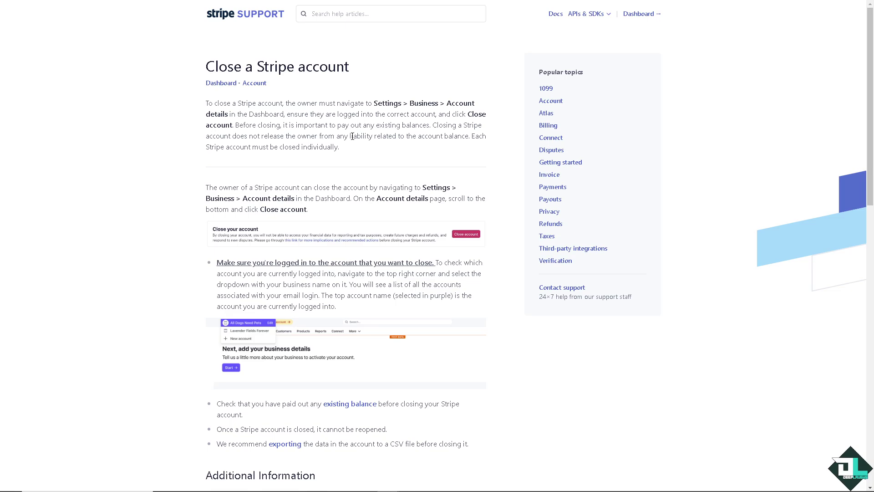
scroll(283, 154, down, 2)
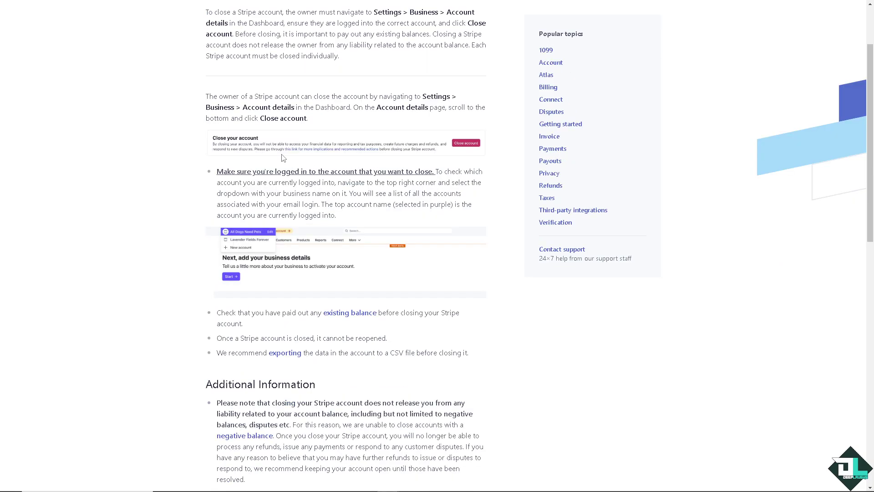
scroll(283, 158, down, 3)
scroll(283, 158, down, 3)
scroll(283, 158, up, 4)
scroll(283, 158, up, 5)
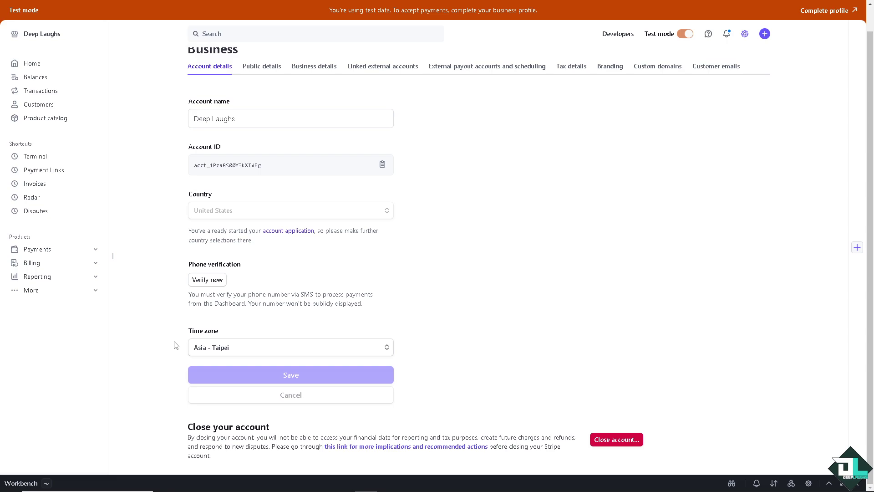
- Begin closing the account, then cancel the Verification required code dialog
click(612, 439)
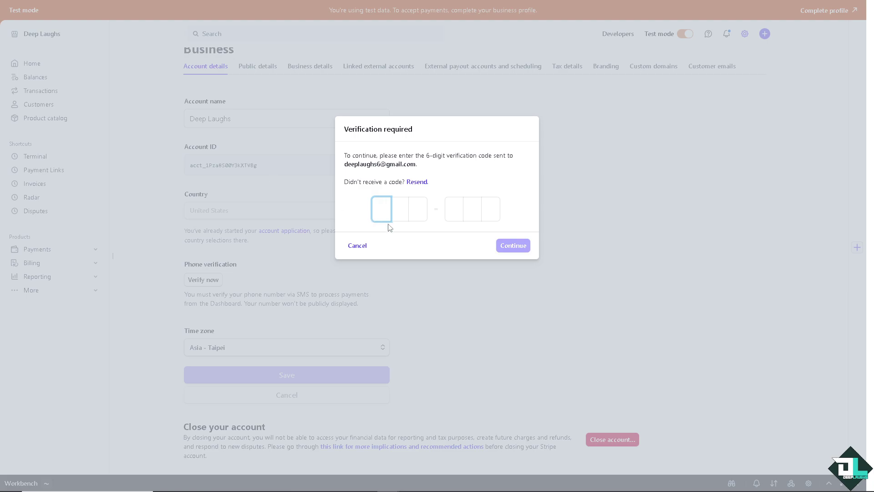
click(358, 246)
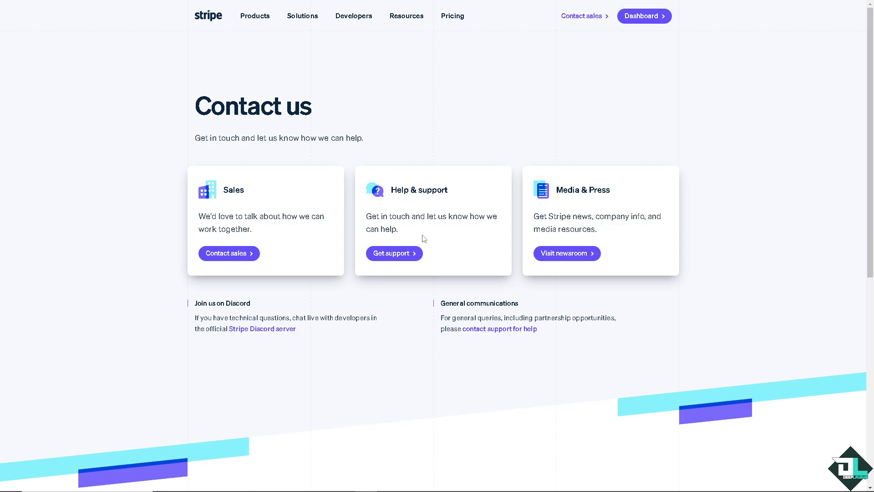
- Search Stripe help articles for 'How to Delete Stripe Account'
click(402, 262)
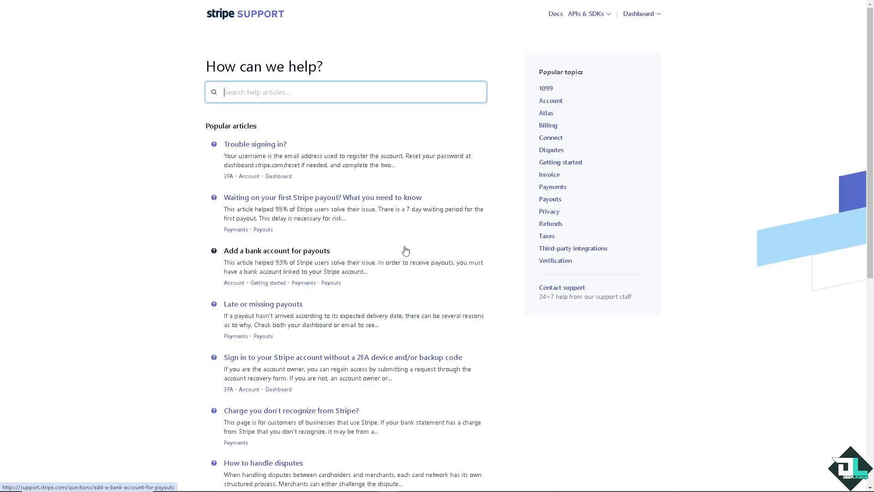
click(333, 96)
text(How to Delete Stripe Account)
key(Return)
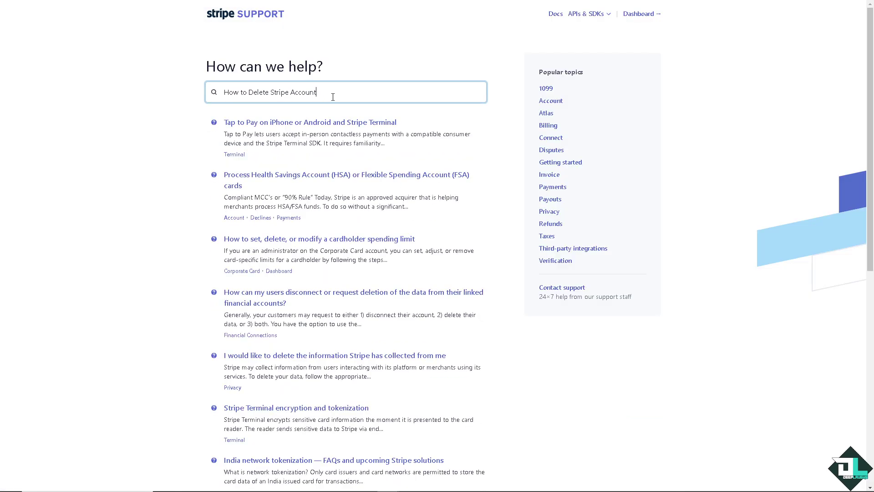
scroll(411, 311, down, 3)
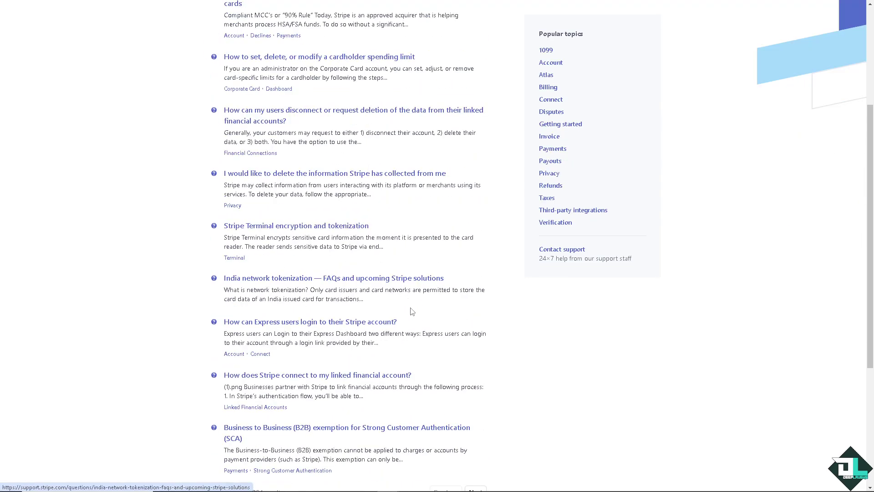
scroll(411, 311, down, 2)
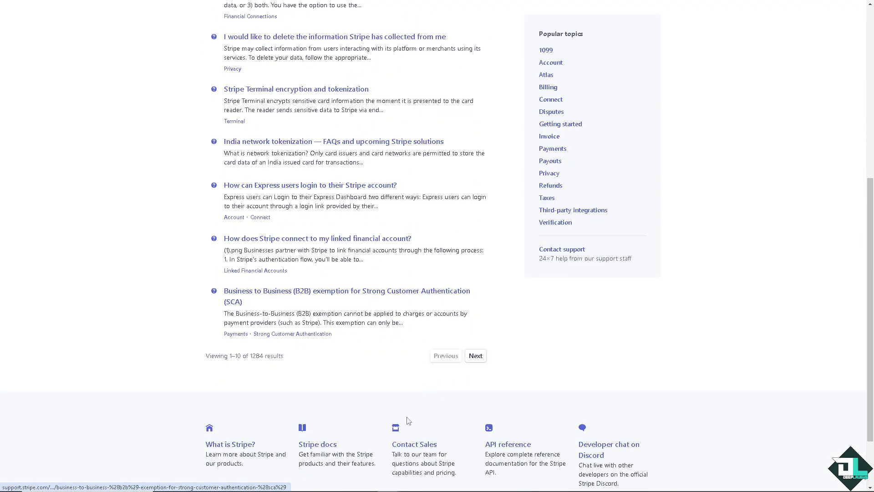
- Go to Contact Sales and continue to the 'Help us route your inquiry' form with an empty work email
click(417, 448)
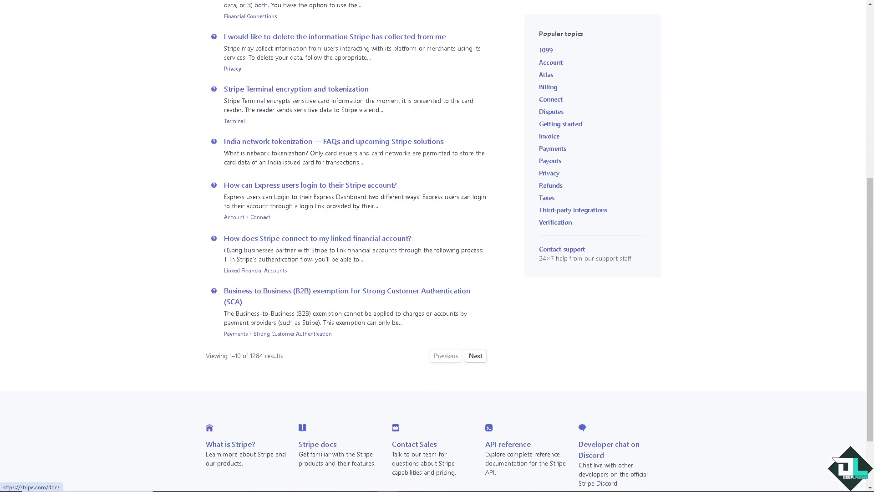
click(630, 223)
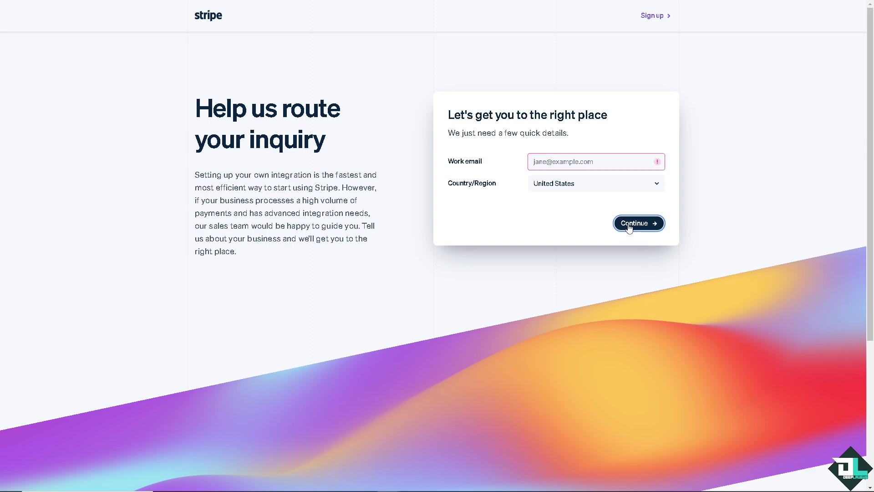